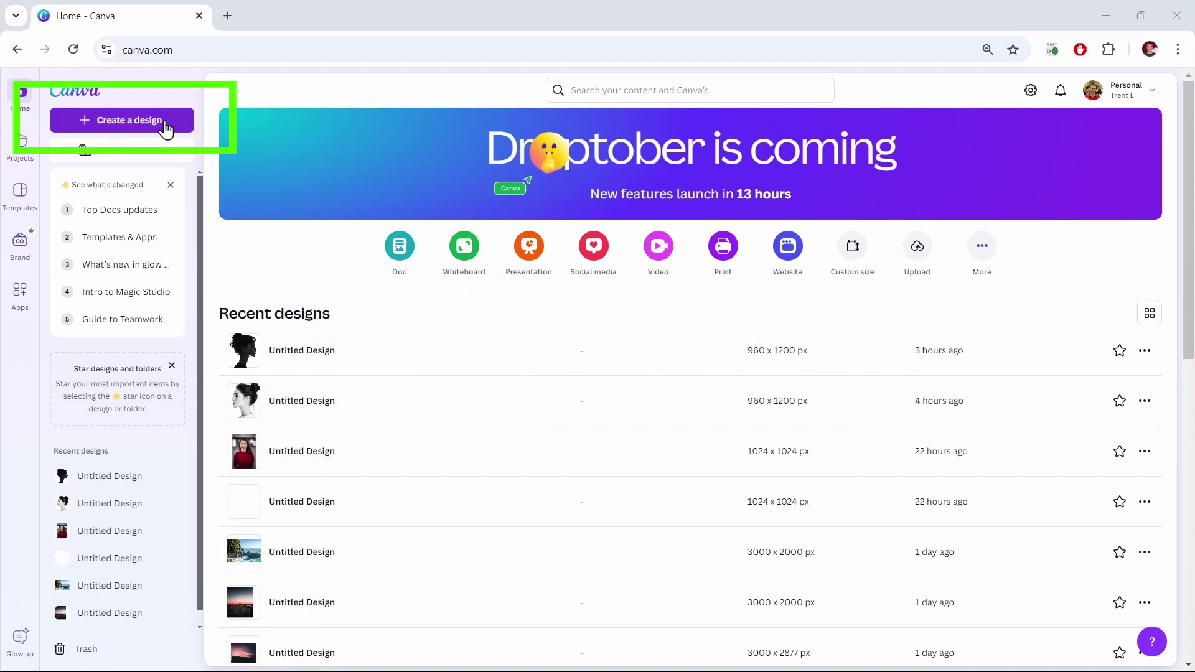
- Upload the mountain jpg and start a 1920 × 1151 custom-size design from it
left_click(165, 124)
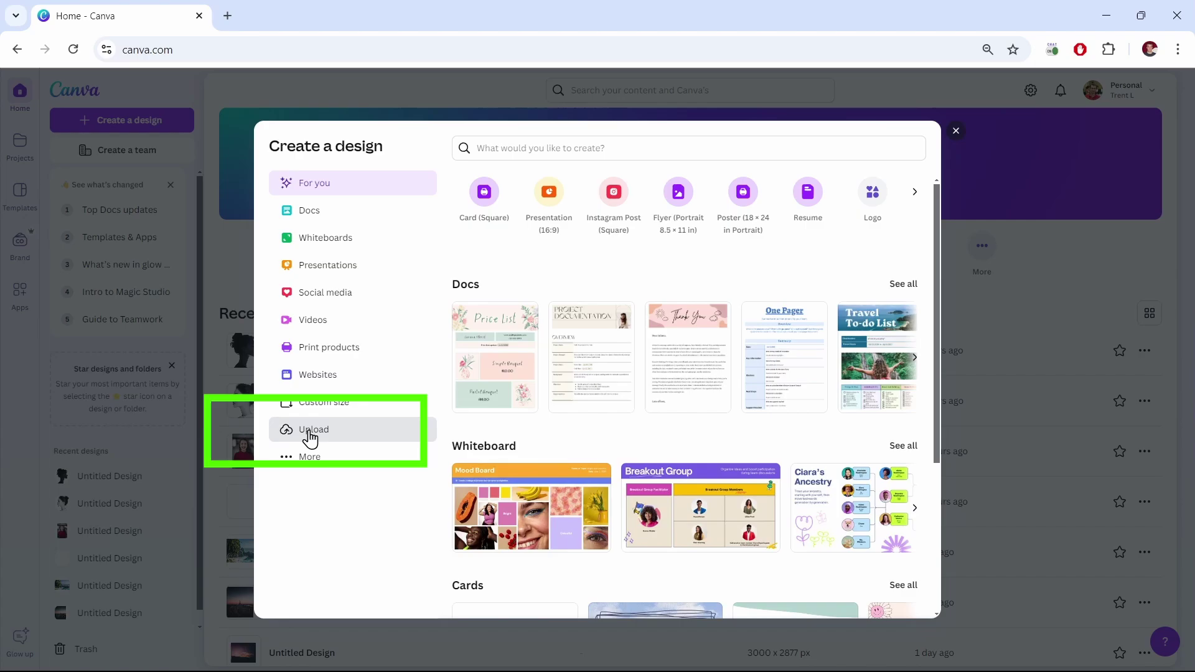
left_click(311, 432)
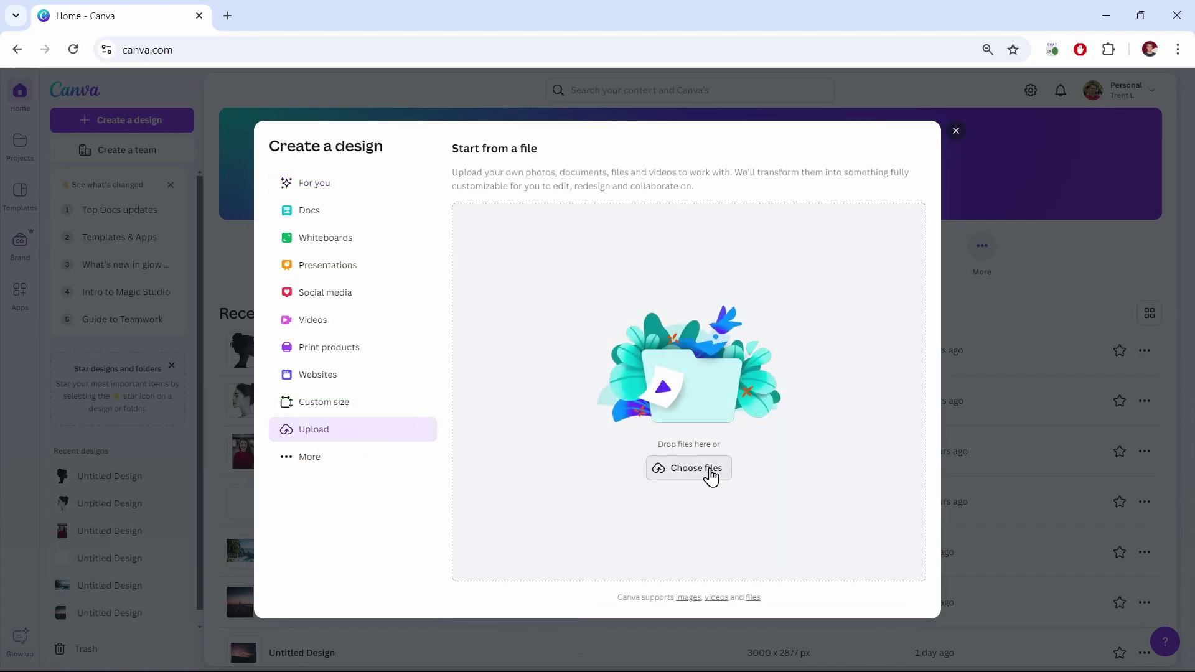
left_click(710, 475)
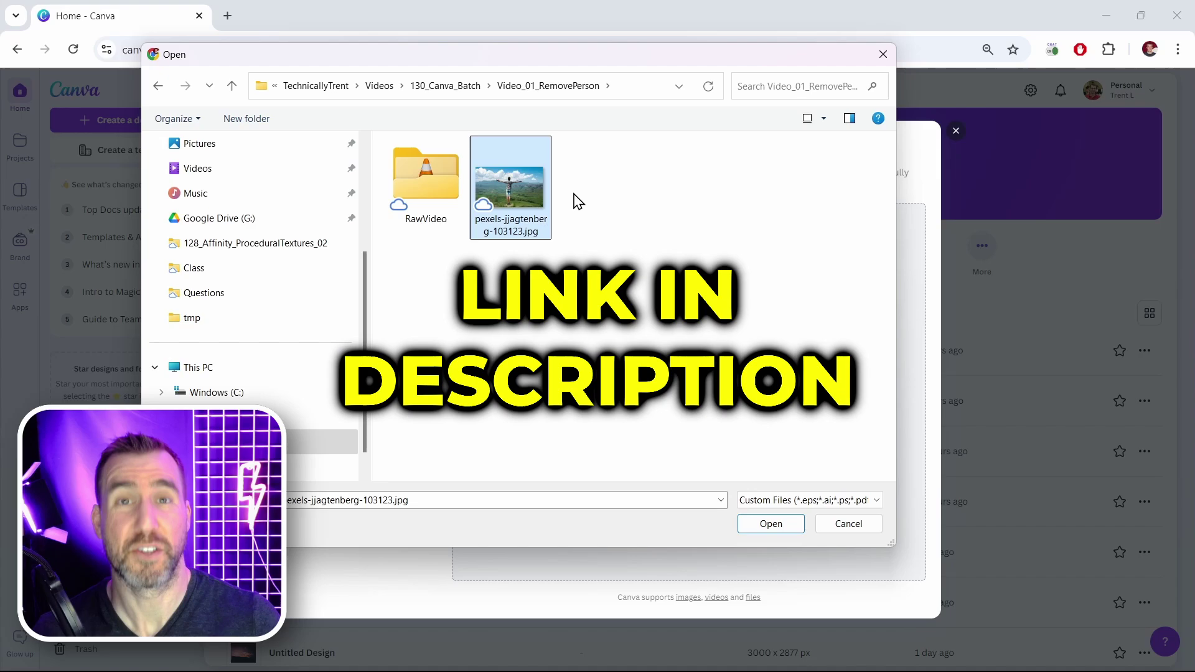
left_click(770, 523)
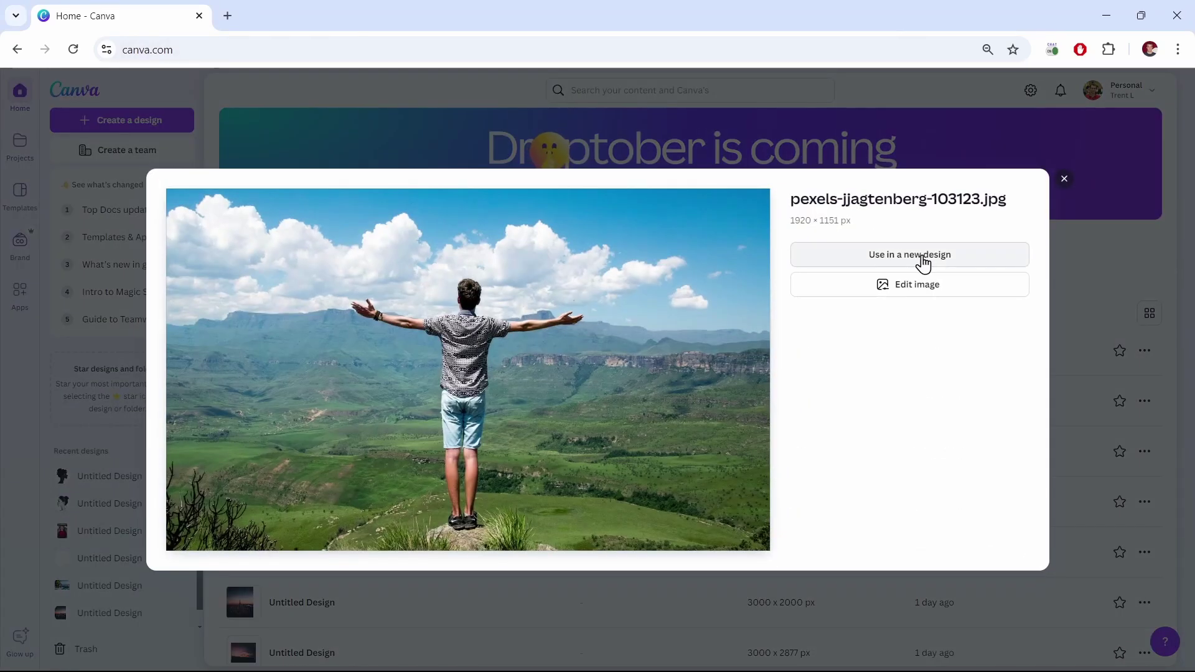
left_click(924, 260)
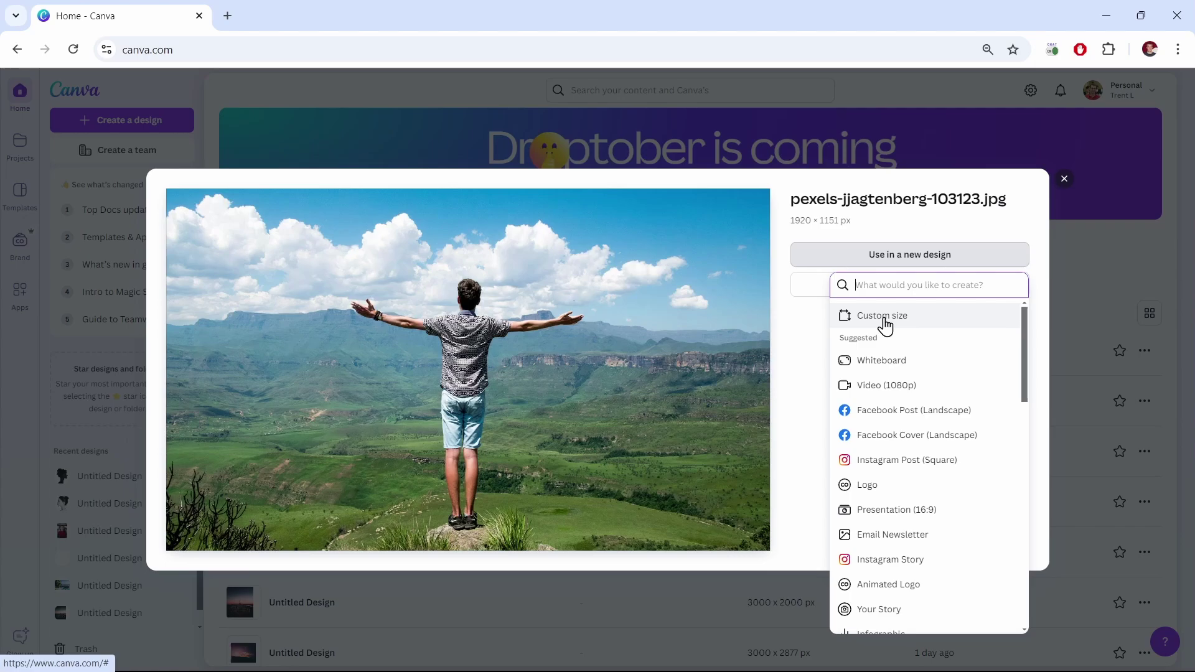
left_click(882, 317)
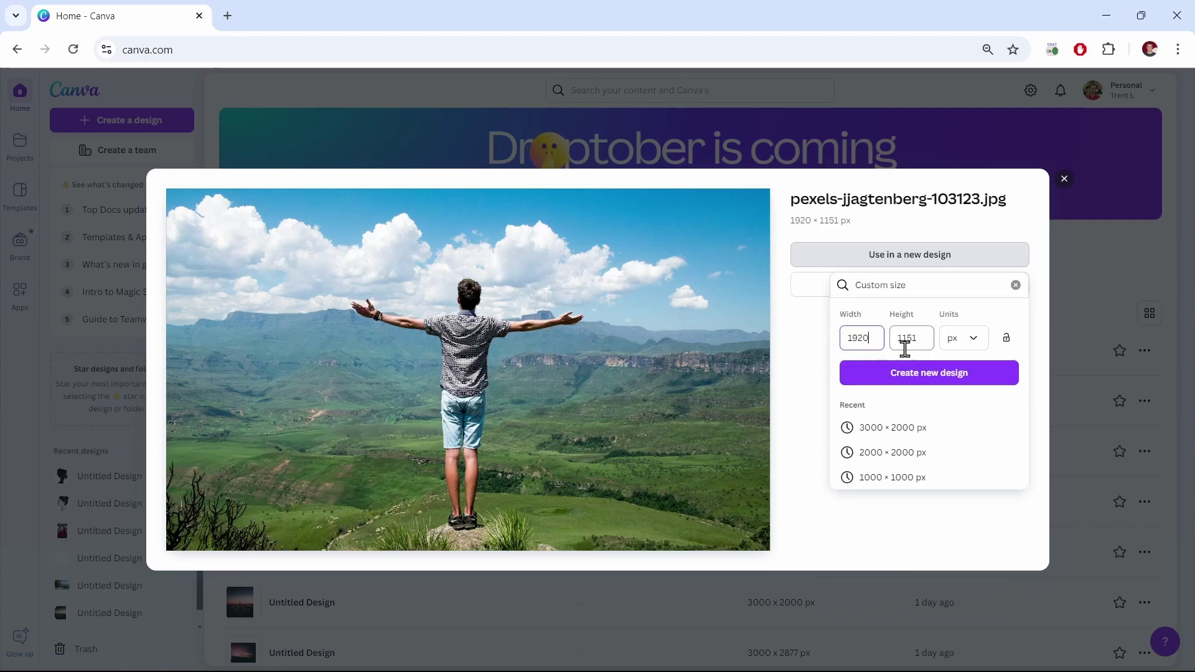
- Create the 1920 × 1151 design with the mountain photo and open the photo's Edit options
left_click(937, 373)
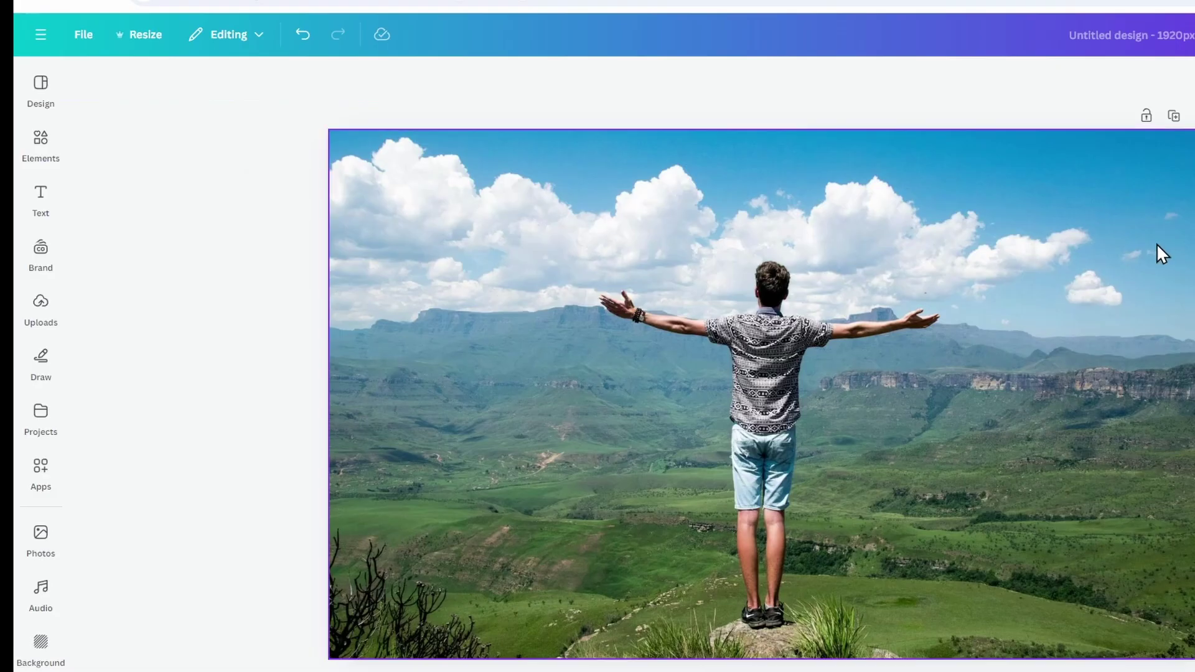
left_click(916, 248)
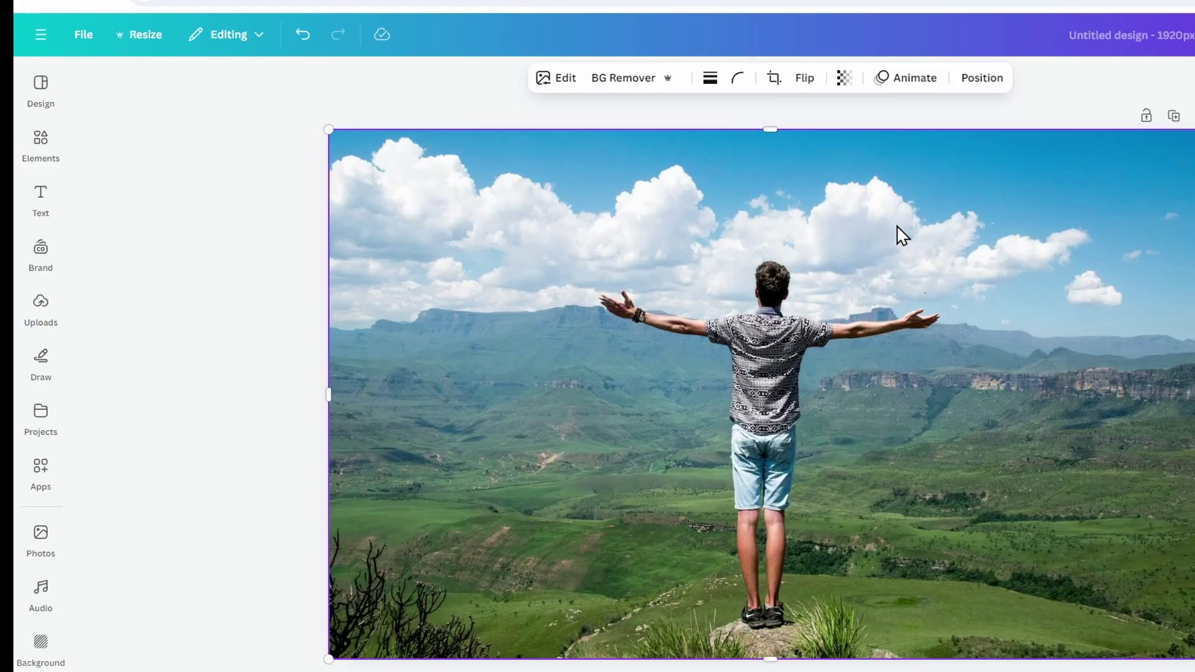
left_click(555, 77)
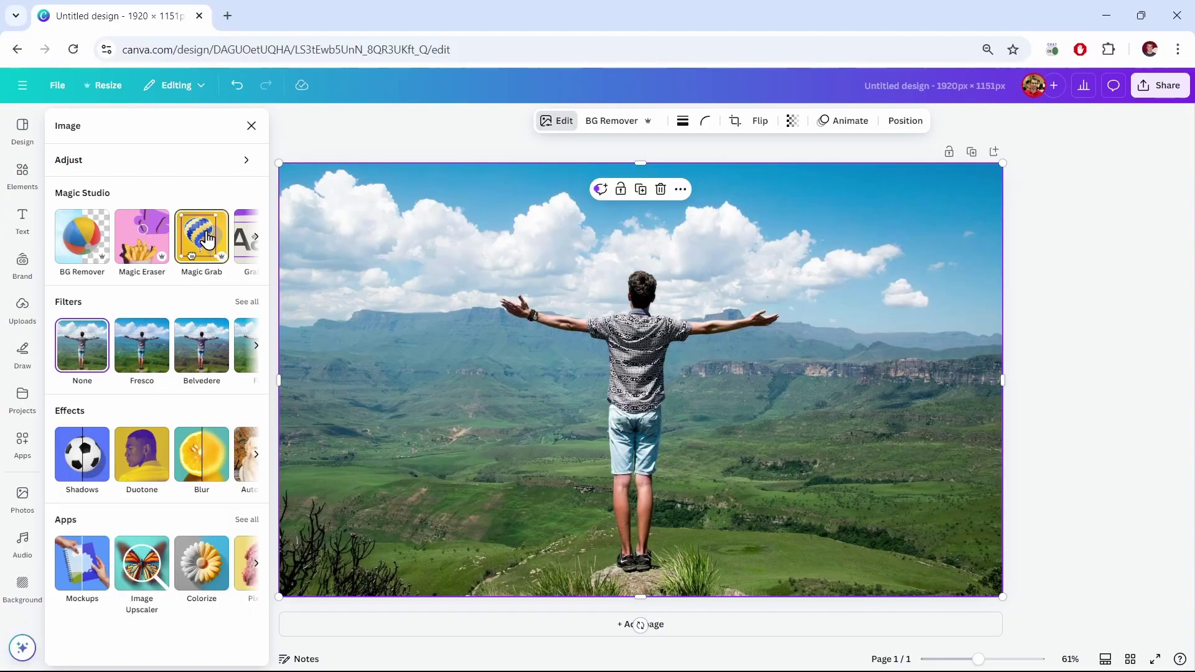
- Magic Grab the man using Click mode and drag him up and to the right
left_click(205, 238)
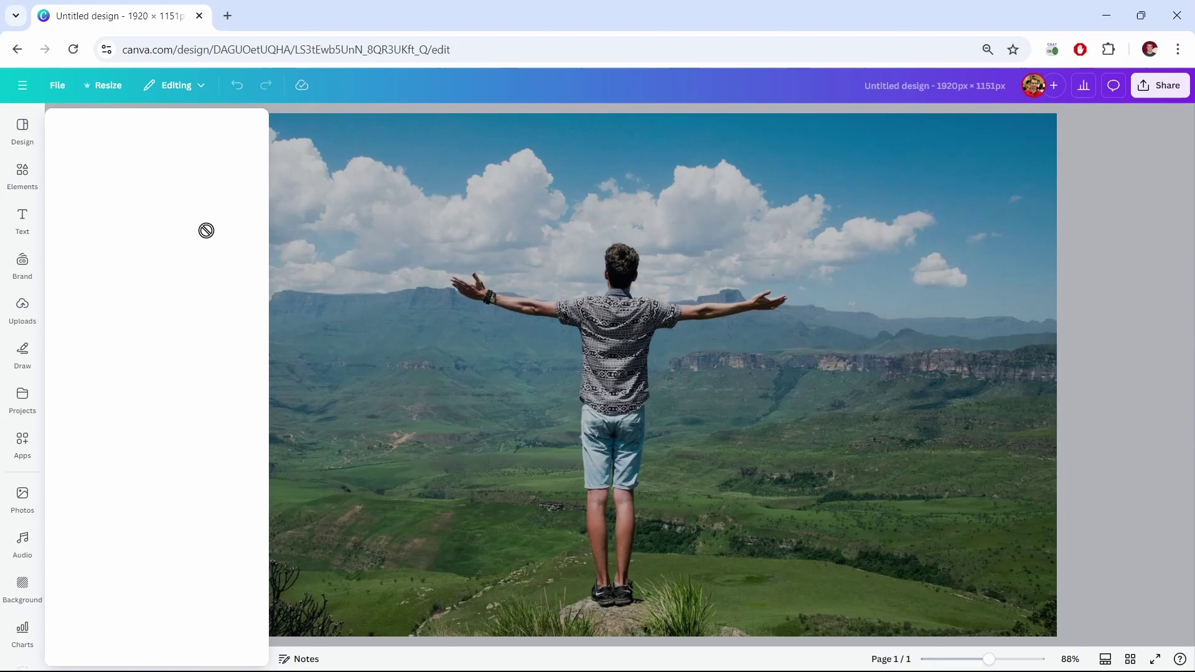
left_click(617, 369)
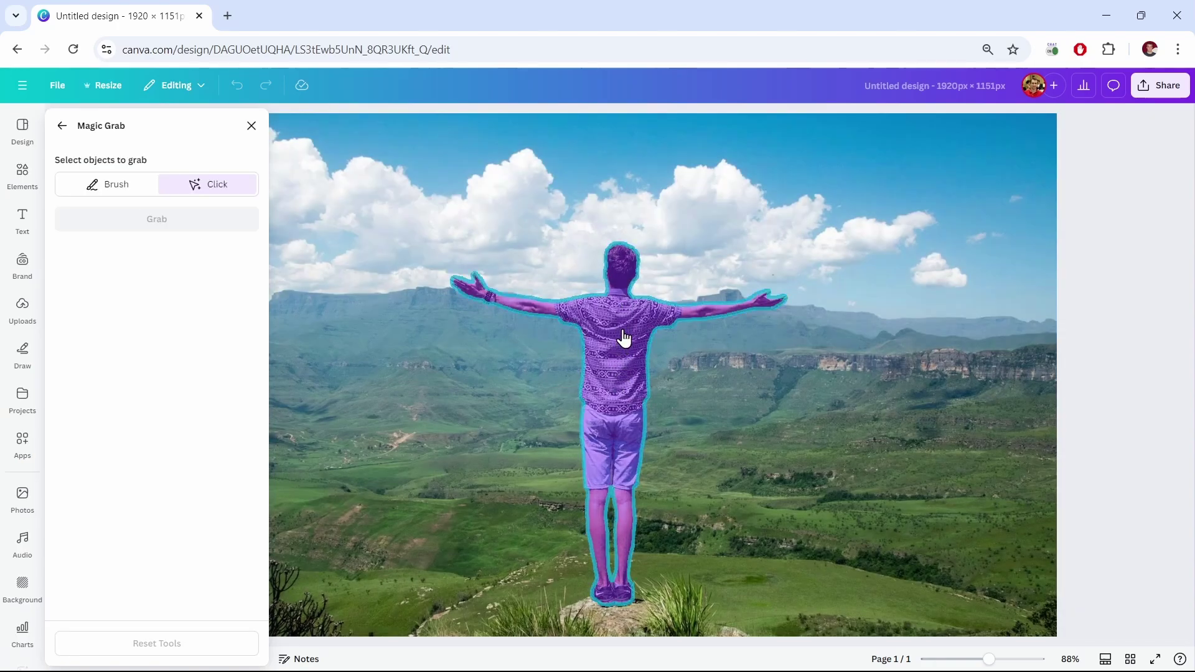
left_click(624, 338)
left_click(166, 219)
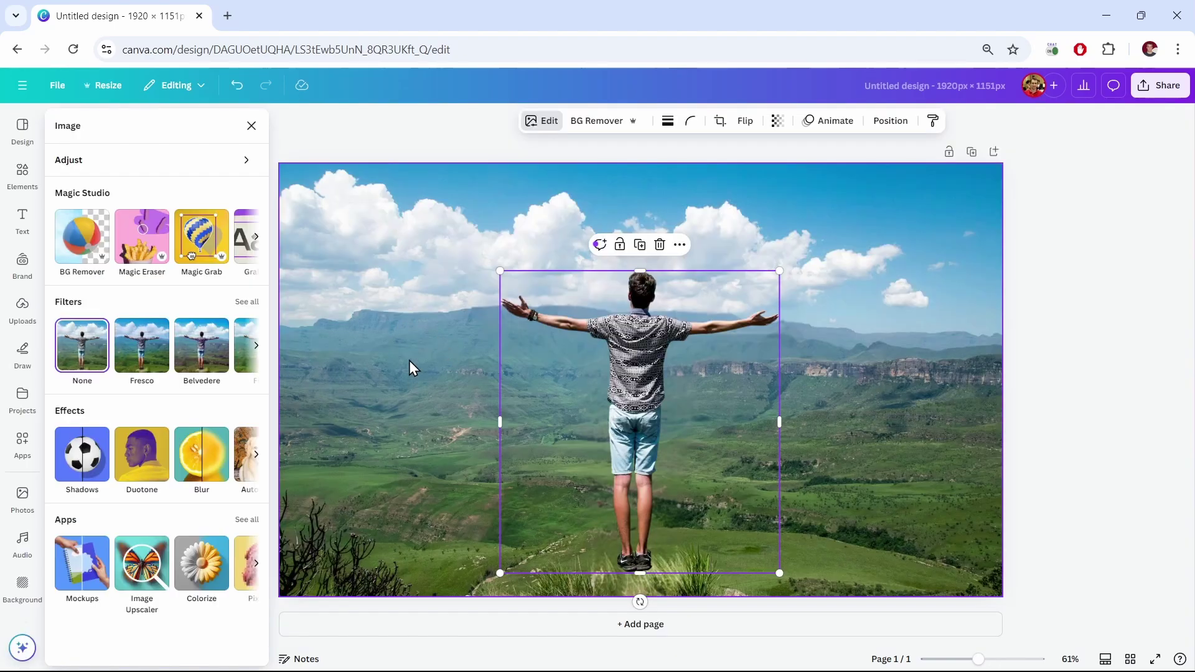
left_click_drag(635, 354, 691, 313)
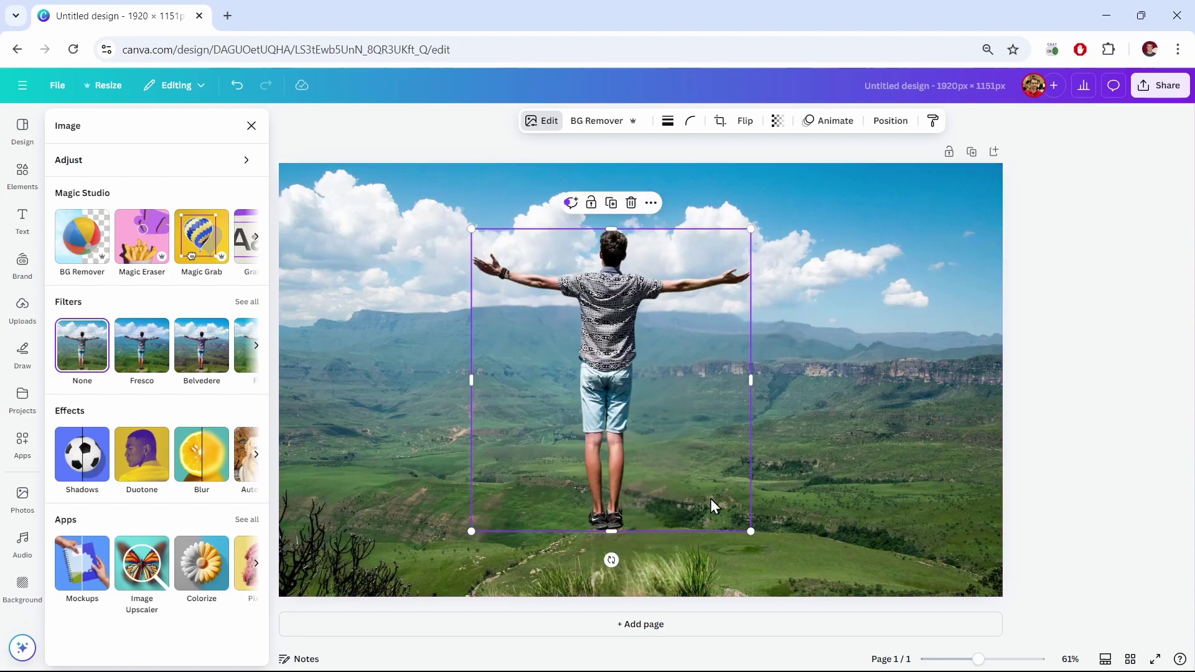
- Add a second page and cut and paste the separated man onto it
left_click(658, 625)
scroll(684, 386, "up", 5)
left_click(611, 264)
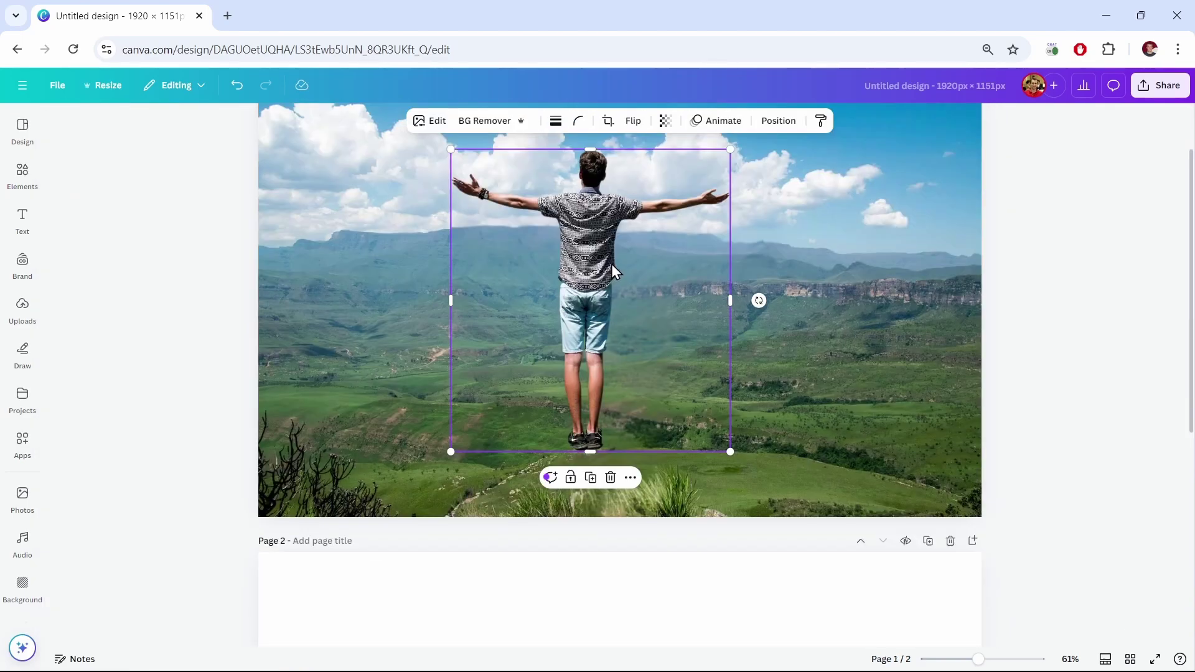
key("ctrl+x")
scroll(644, 356, "down", 5)
left_click(640, 425)
key("ctrl+v")
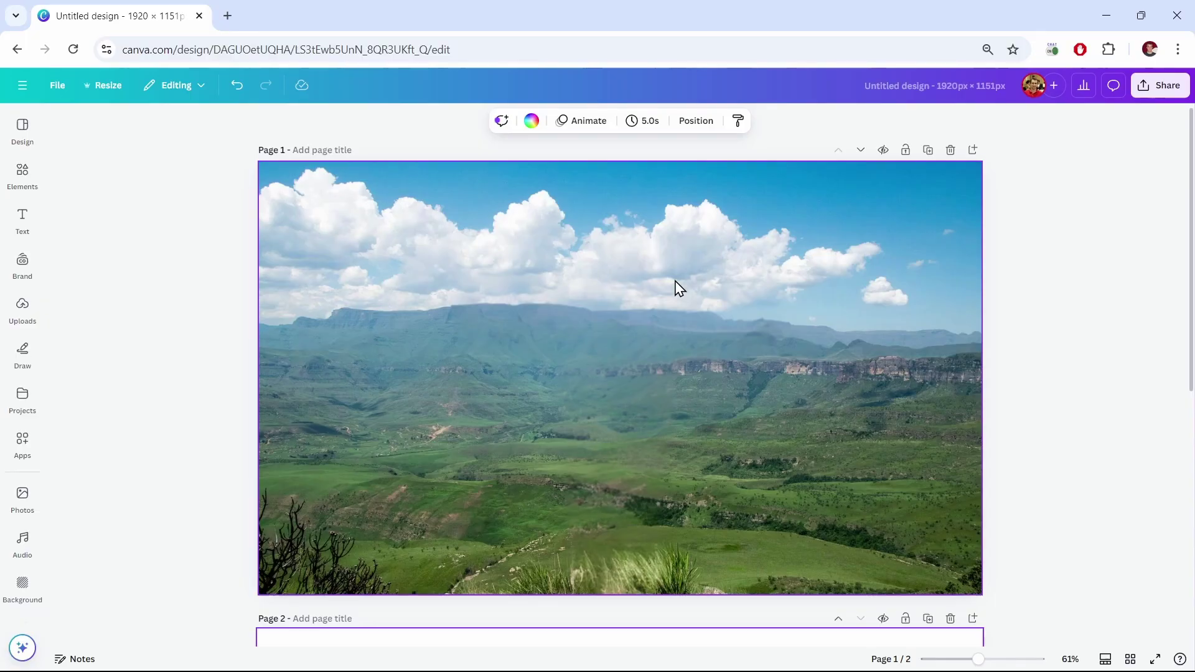
- Reopen Magic Grab on page 1's photo and brush over the small right-hand cloud
left_click(679, 287)
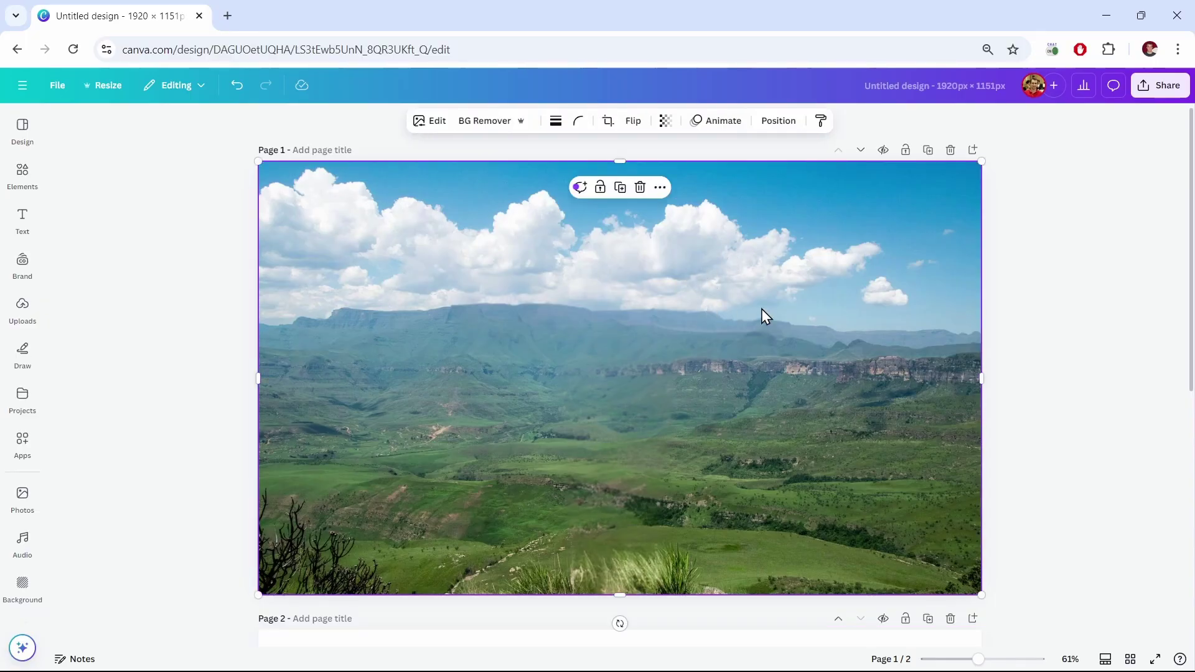
left_click(429, 120)
left_click(199, 242)
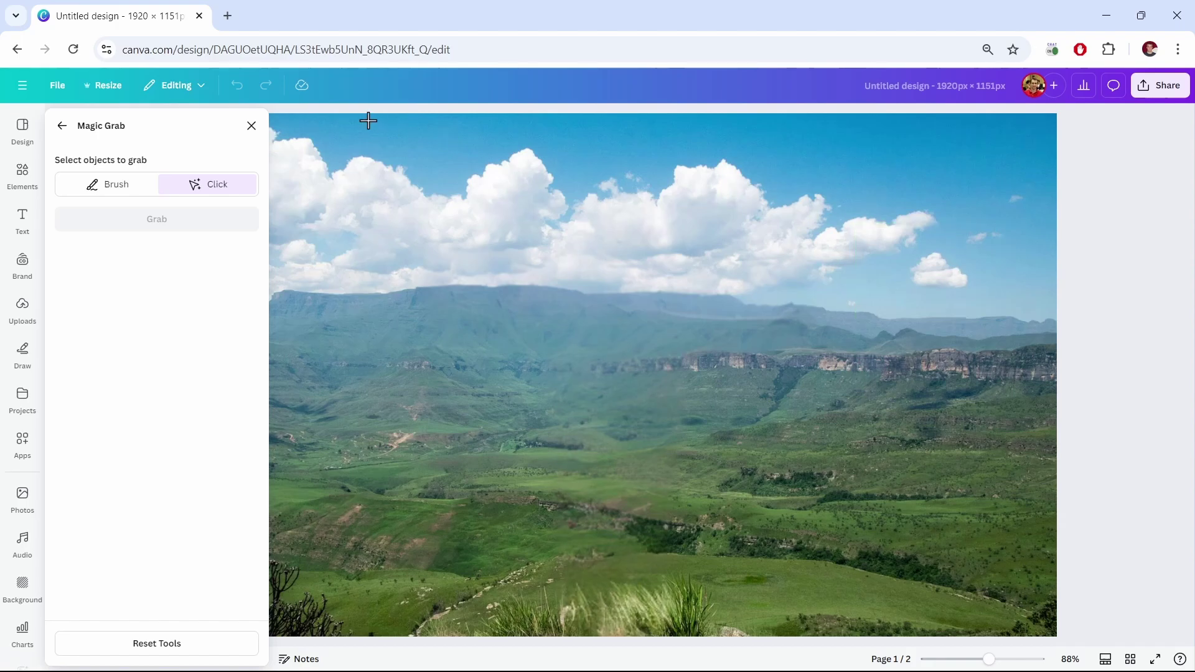
left_click(113, 187)
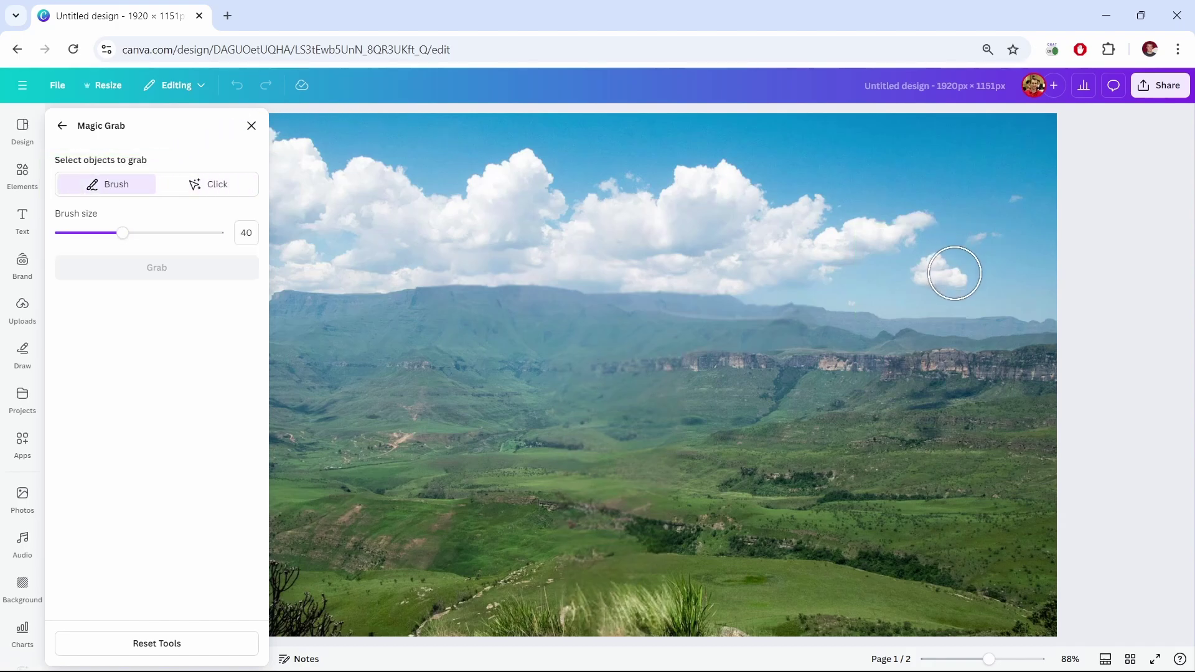
mouse_move(938, 271)
left_mouse_down()
mouse_move(957, 274)
mouse_move(920, 275)
mouse_move(962, 280)
left_mouse_up()
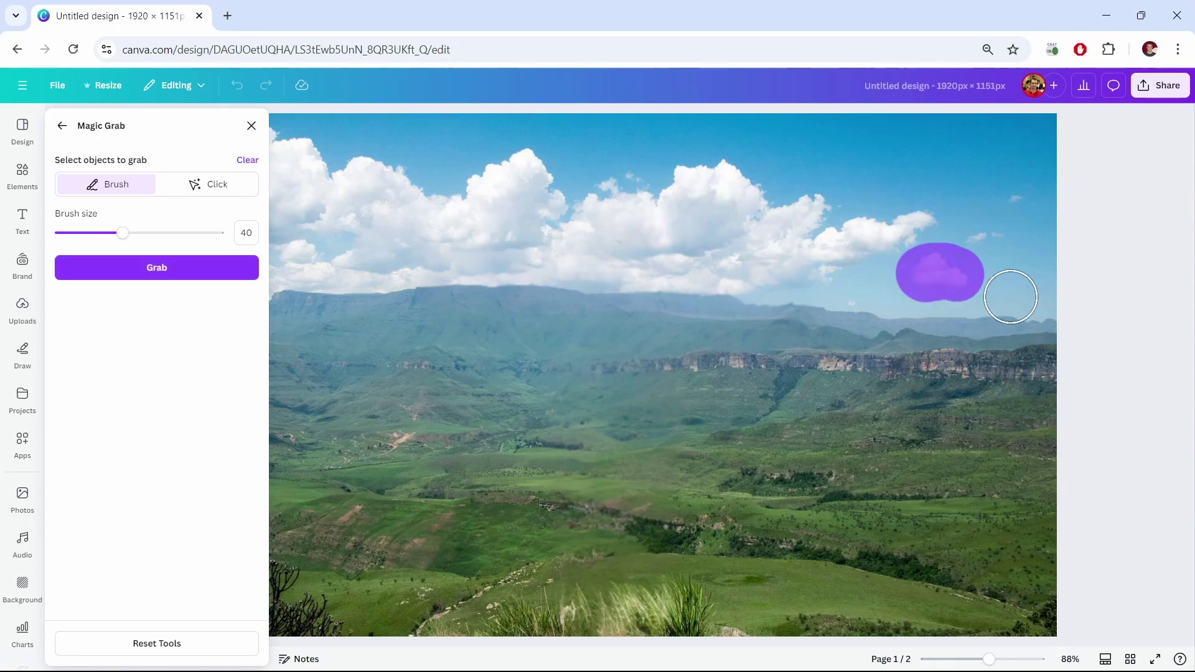
- Grab the brushed cloud as its own element, move and enlarge it, then delete it
left_click(156, 271)
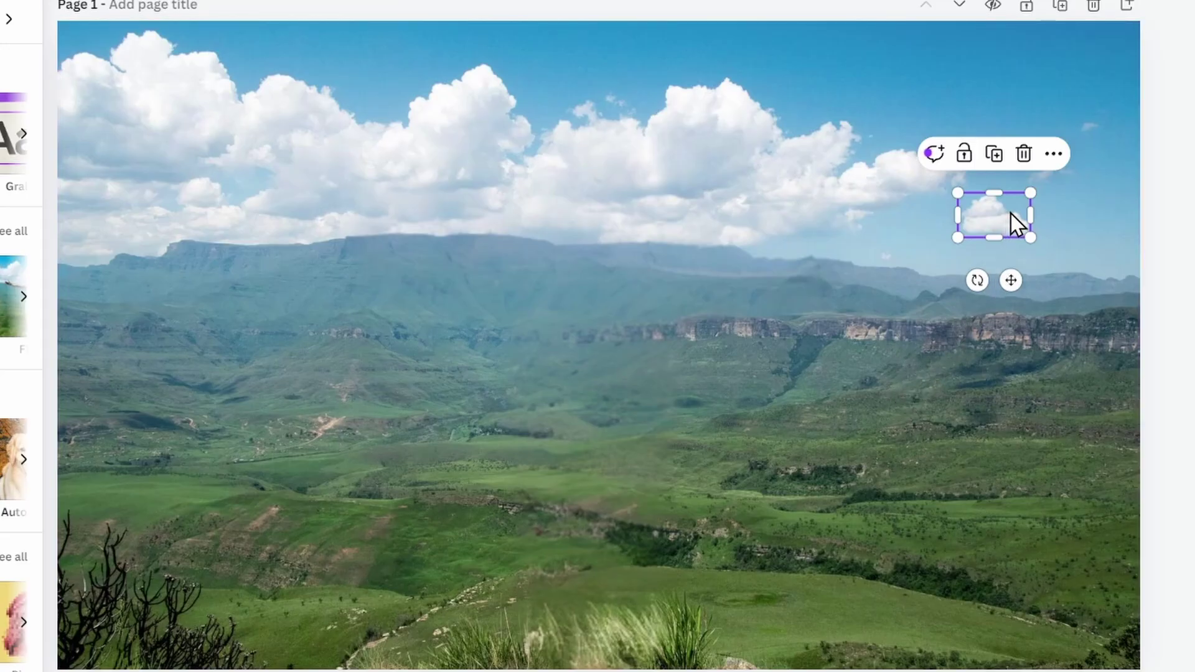
mouse_move(1012, 214)
left_mouse_down()
mouse_move(721, 277)
mouse_move(882, 276)
mouse_move(1061, 177)
left_mouse_up()
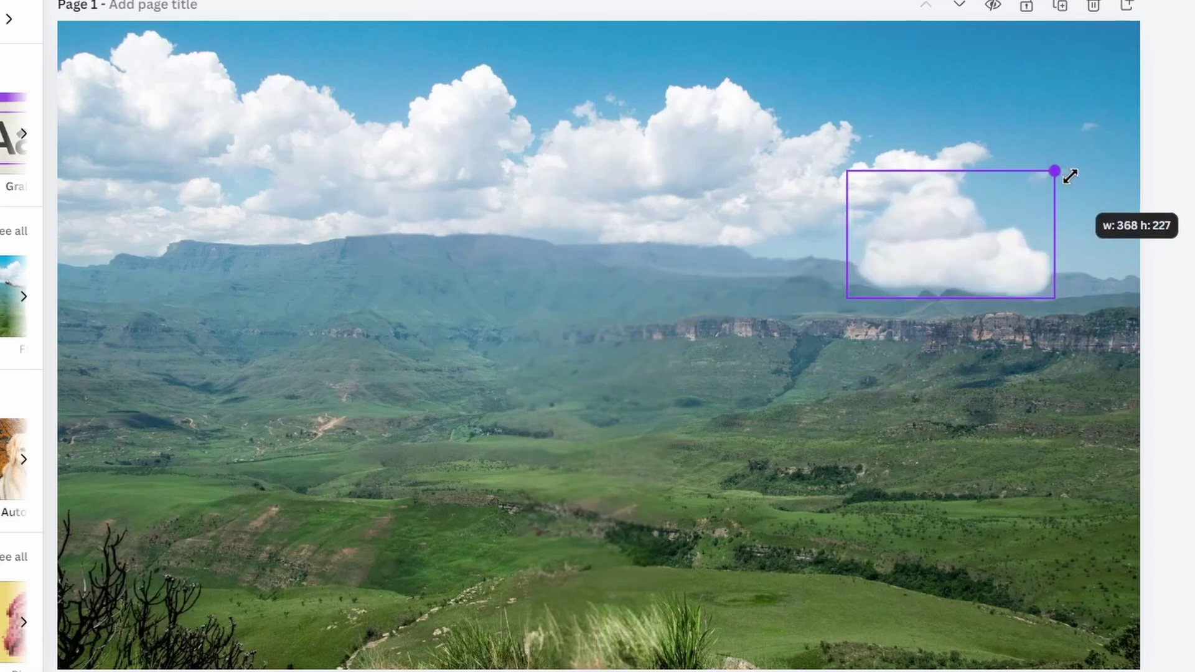
left_click_drag(934, 243, 969, 303)
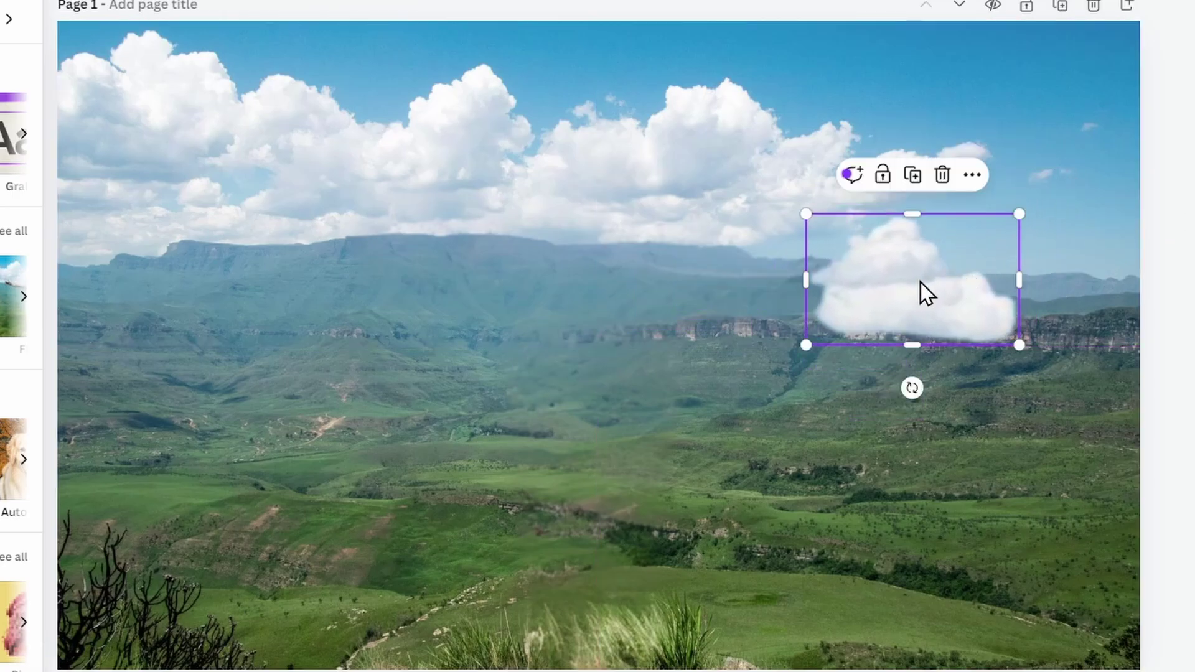
key("Delete")
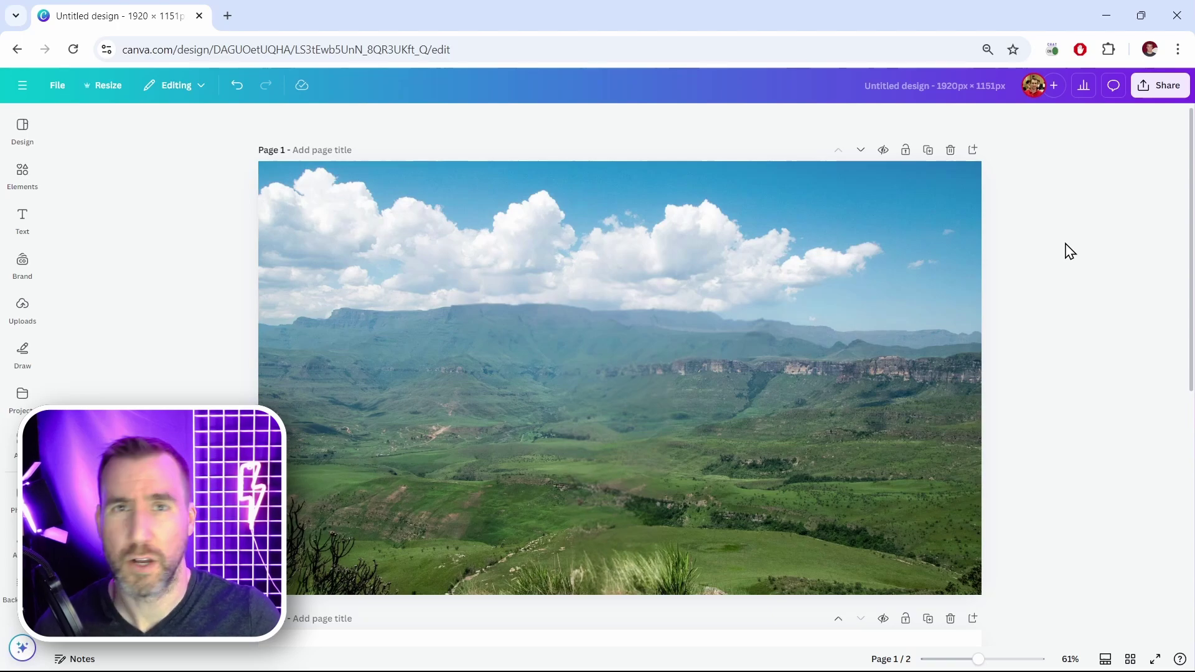